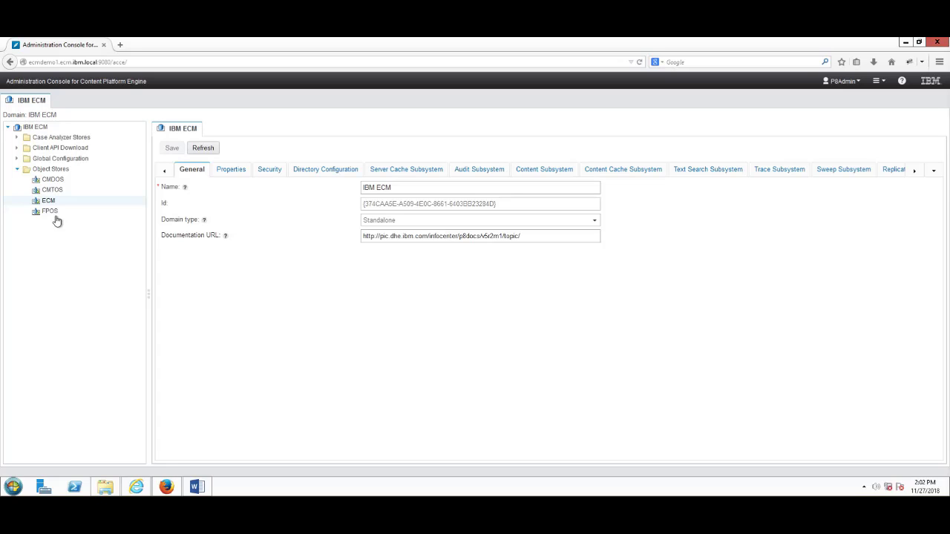
Open the ECM object store and expand its data design classes down to the Document class and its subclasses.
left_click(49, 204)
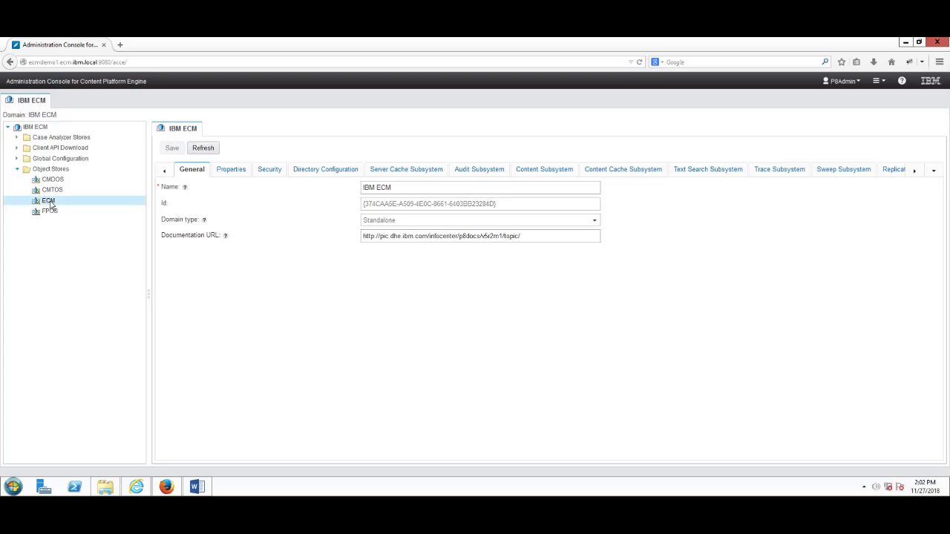
left_click(108, 256)
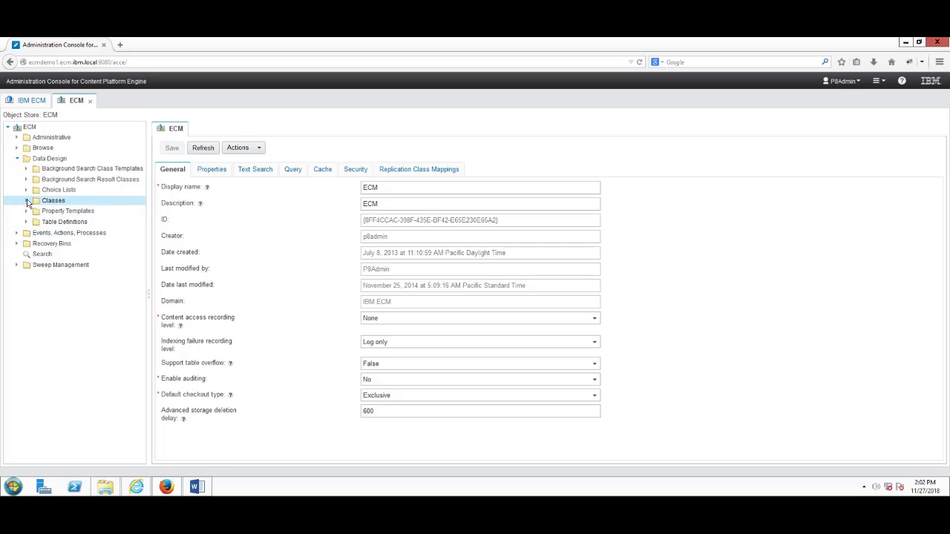
left_click(26, 202)
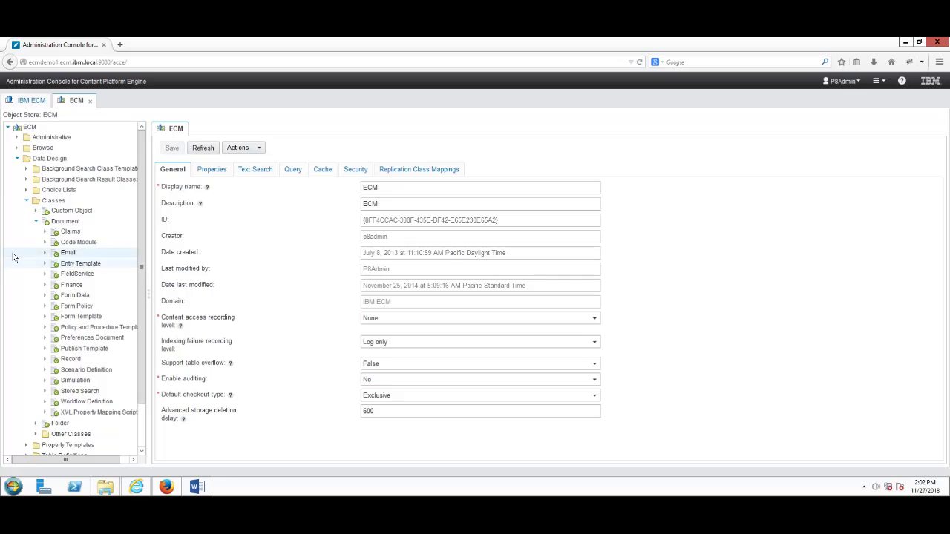
left_click(36, 222)
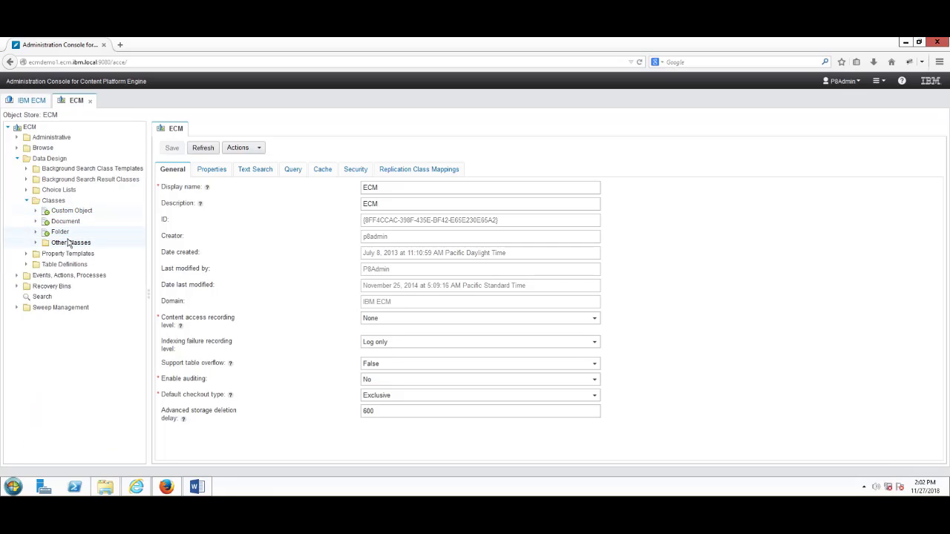
left_click(60, 223)
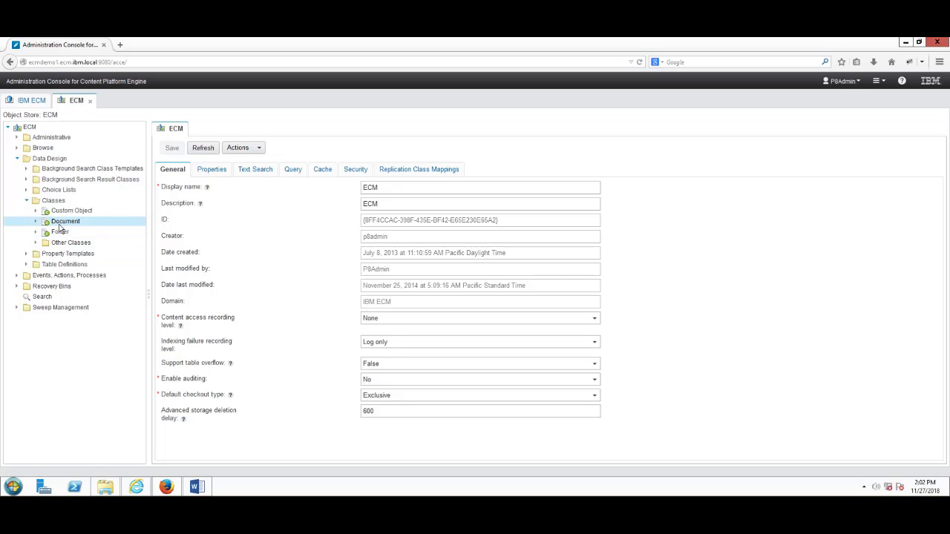
left_click(37, 222)
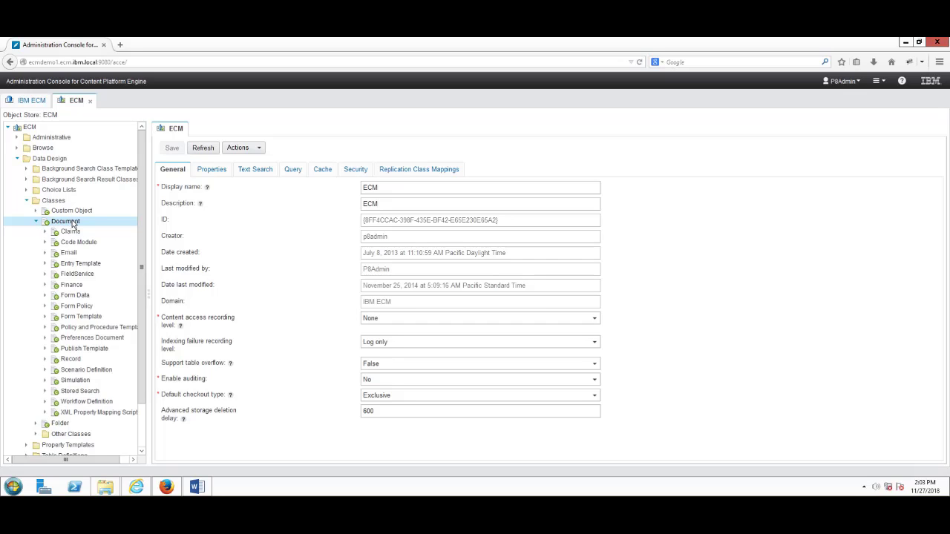
Create a subclass of Document named Andys_test_doc_class, keeping the matching symbolic name and description.
right_click(73, 224)
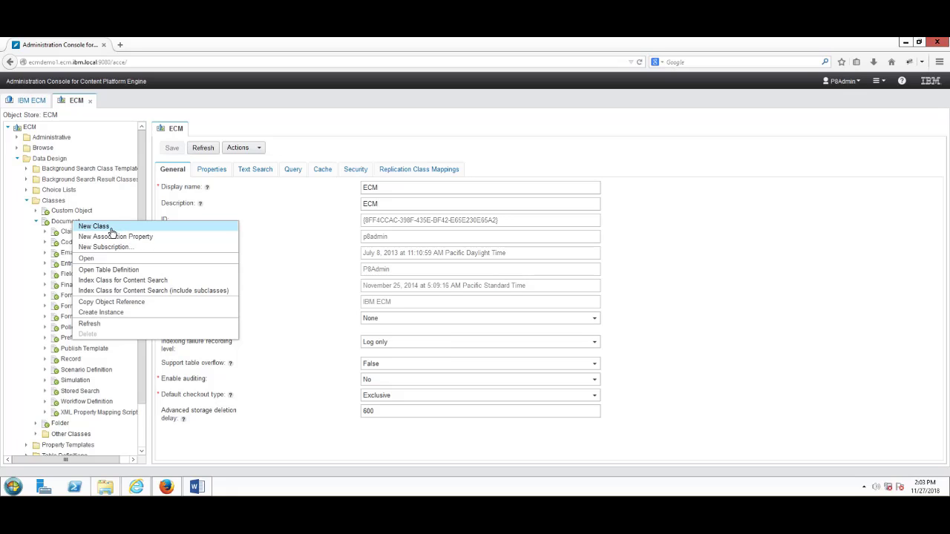
left_click(101, 227)
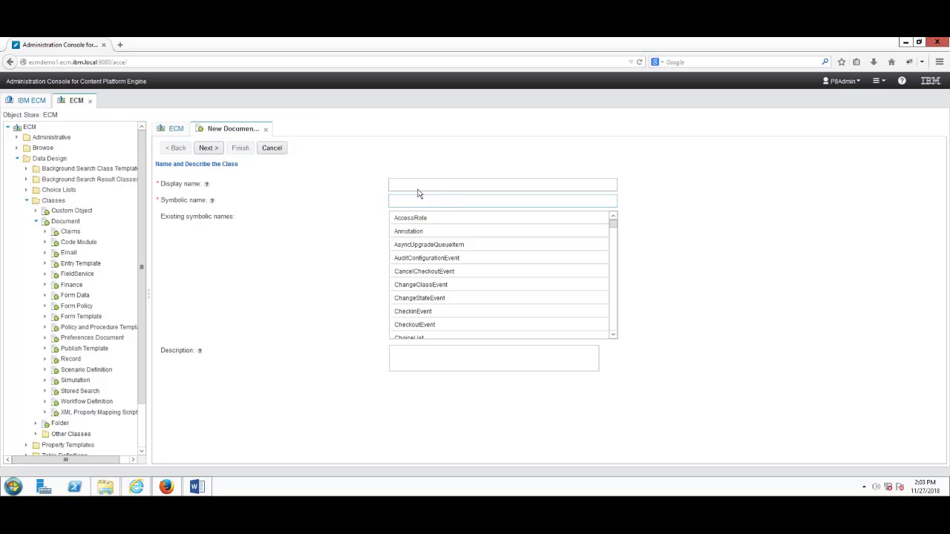
left_click(416, 188)
type("Andy")
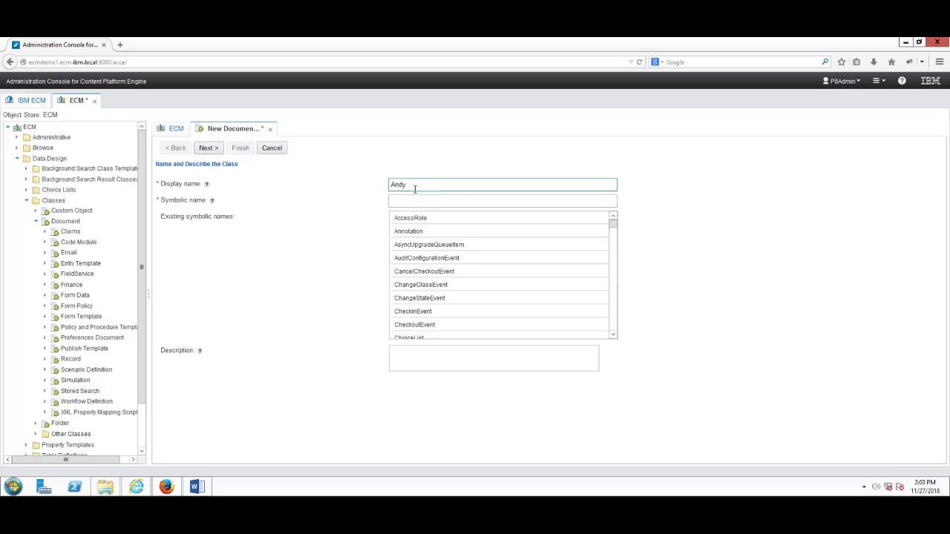
type("s_test_doc_class")
left_click(418, 197)
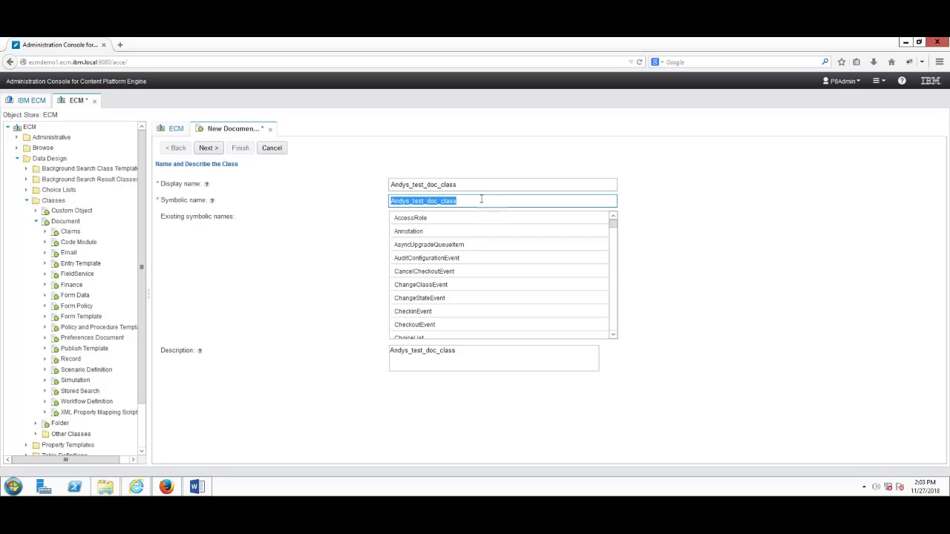
left_click(209, 148)
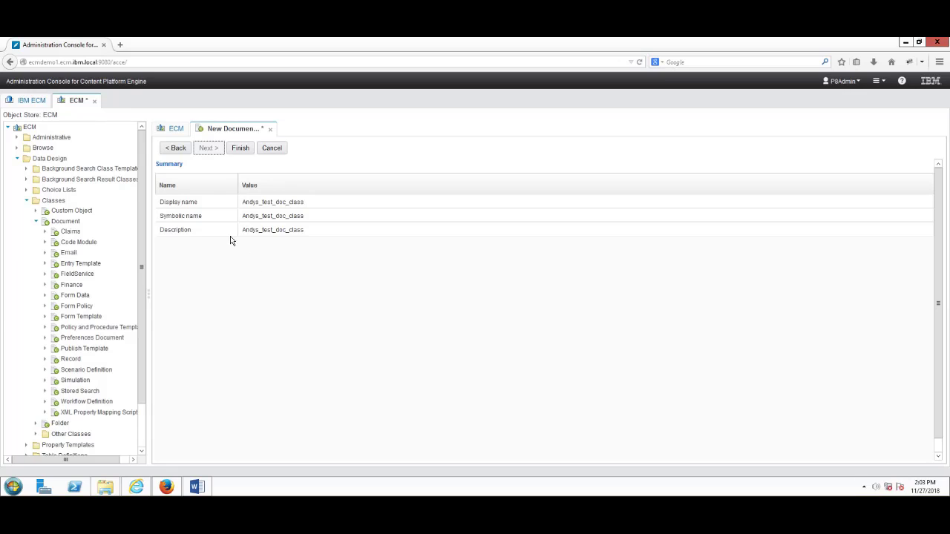
left_click(239, 149)
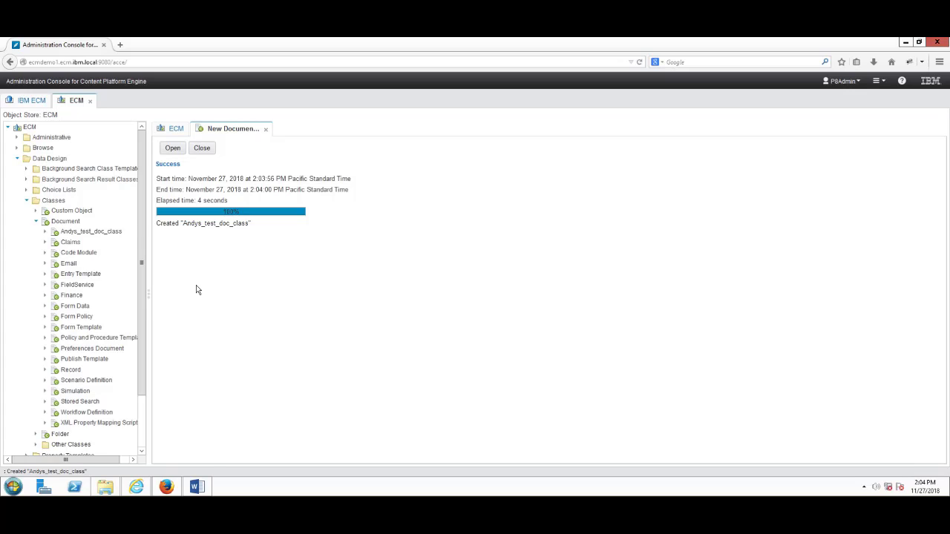
left_click(202, 148)
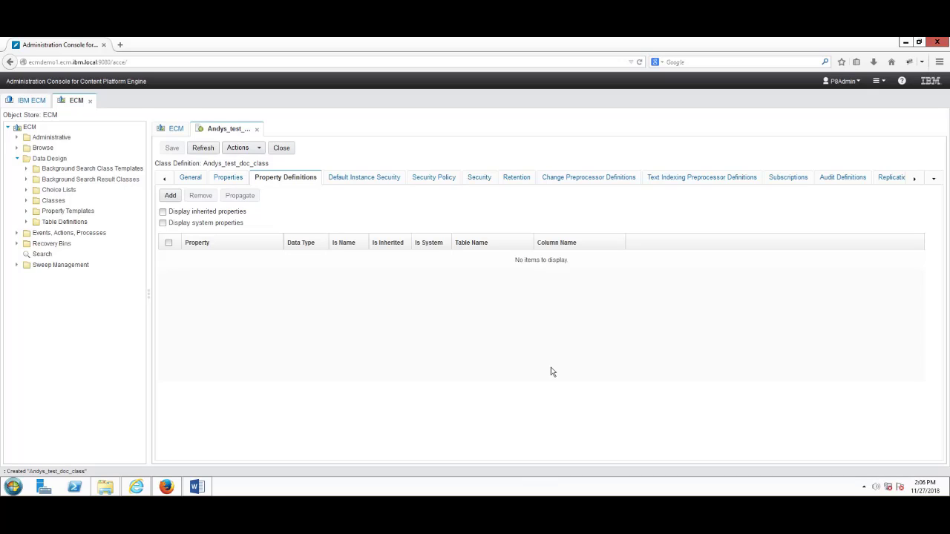
Start a new property template in the ECM object store with display name Bank Account and symbolic name BankAccount.
left_click(27, 213)
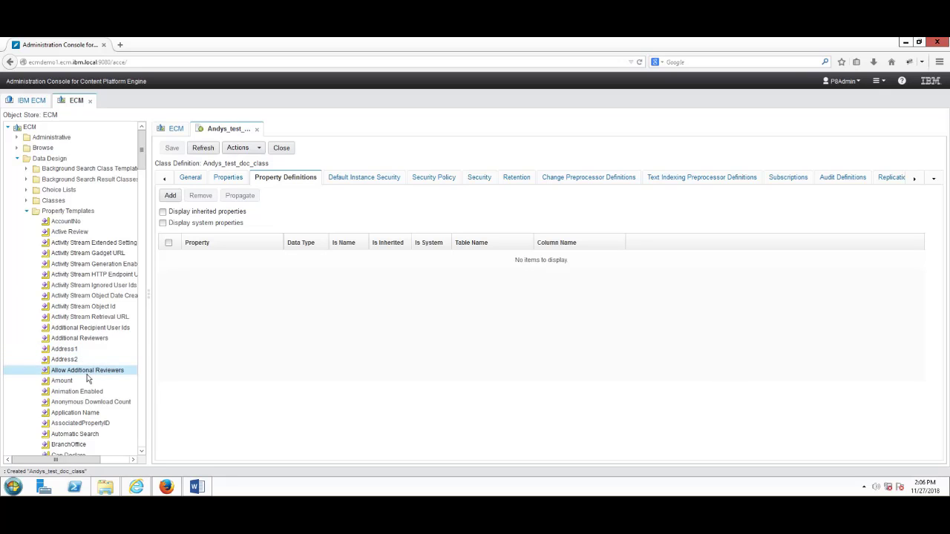
scroll(87, 379, "down", 3)
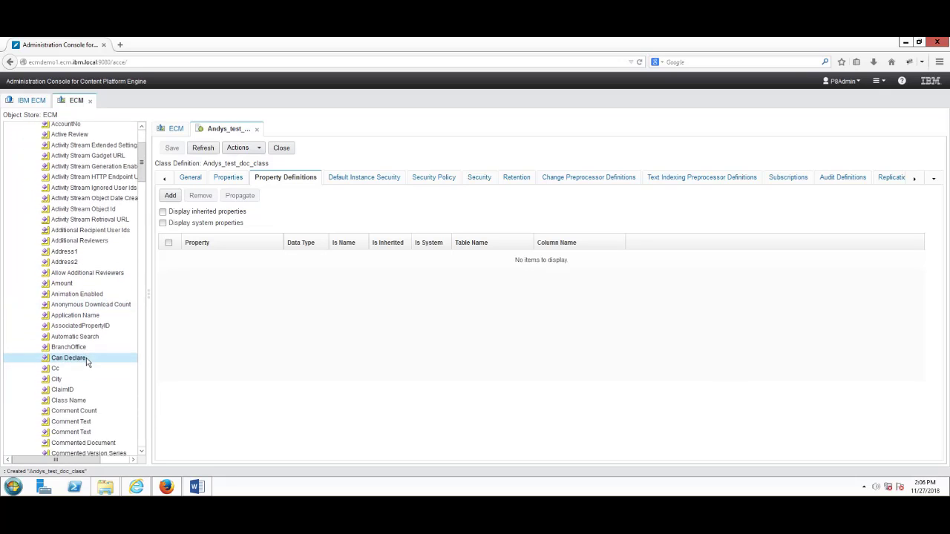
scroll(86, 361, "down", 5)
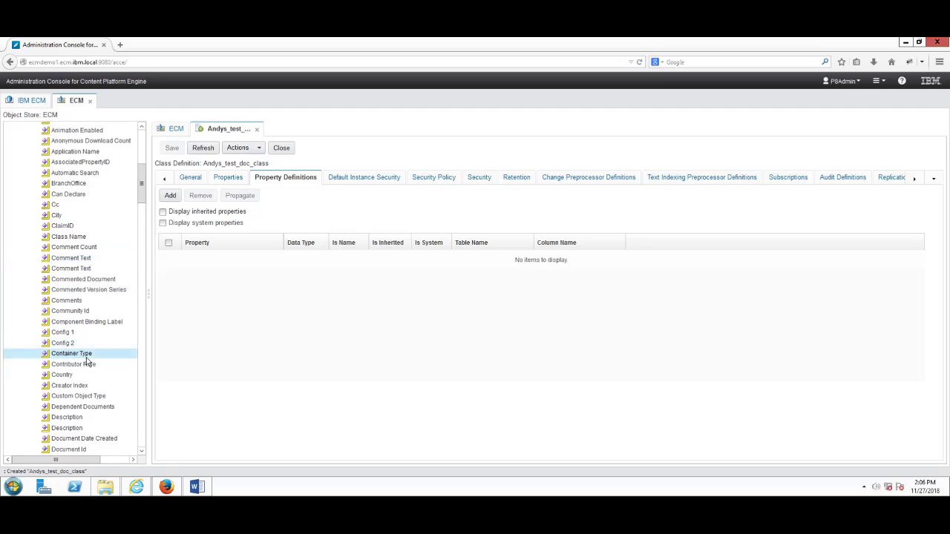
scroll(86, 361, "down", 2)
scroll(85, 361, "up", 4)
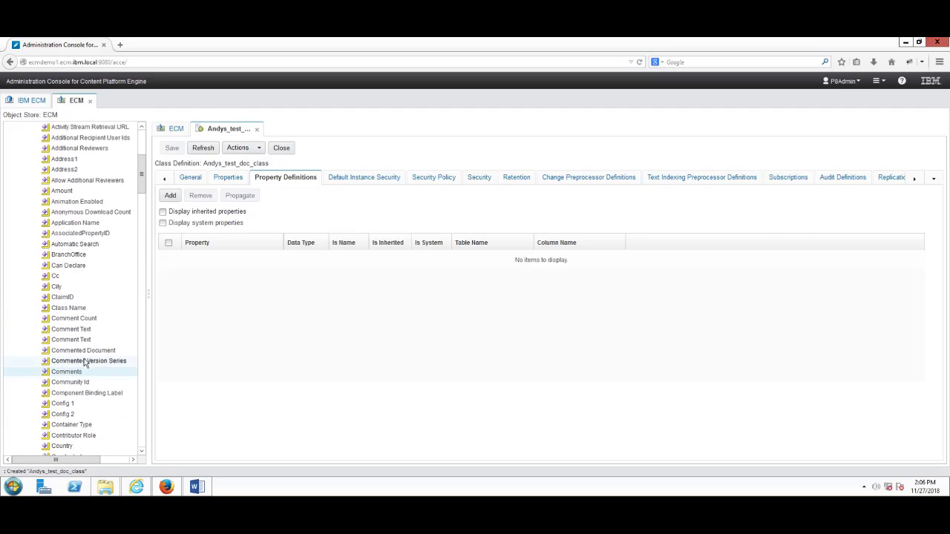
scroll(84, 363, "up", 6)
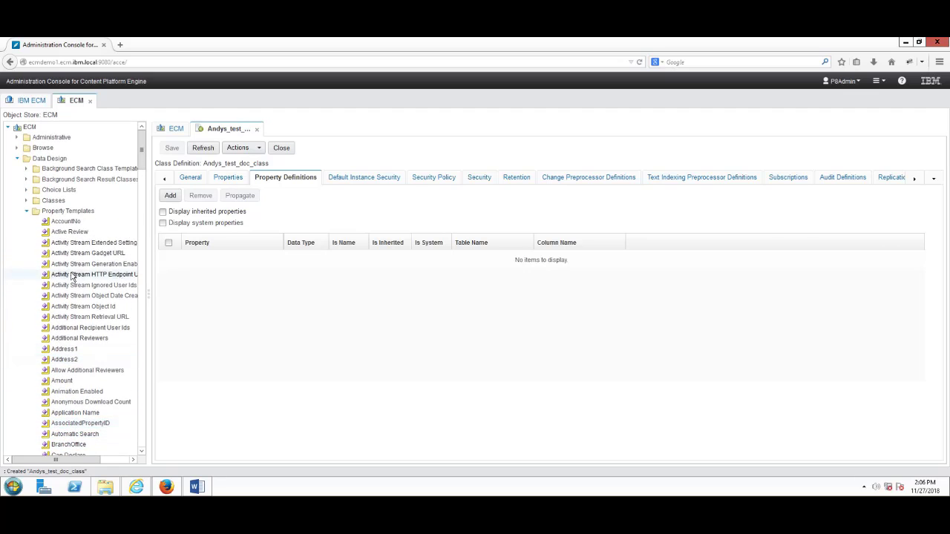
right_click(72, 211)
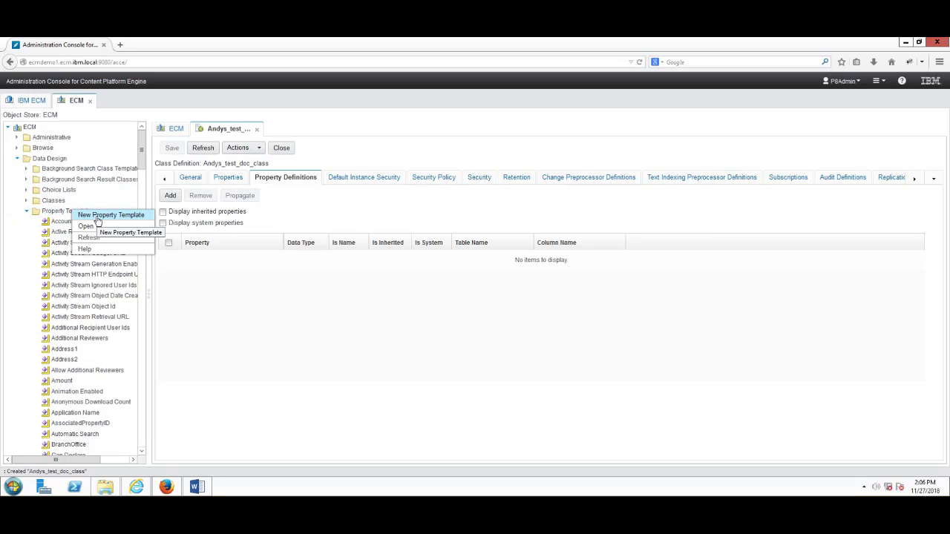
left_click(97, 217)
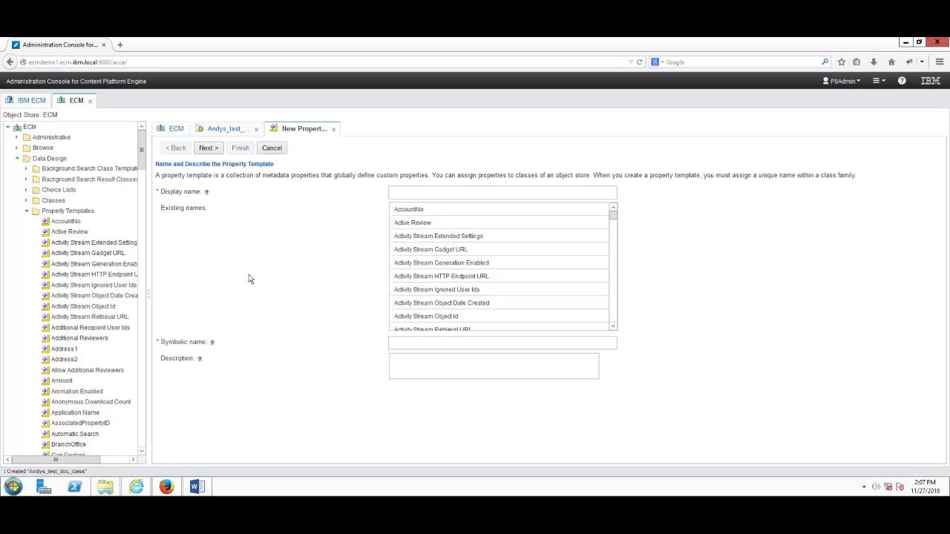
left_click(412, 192)
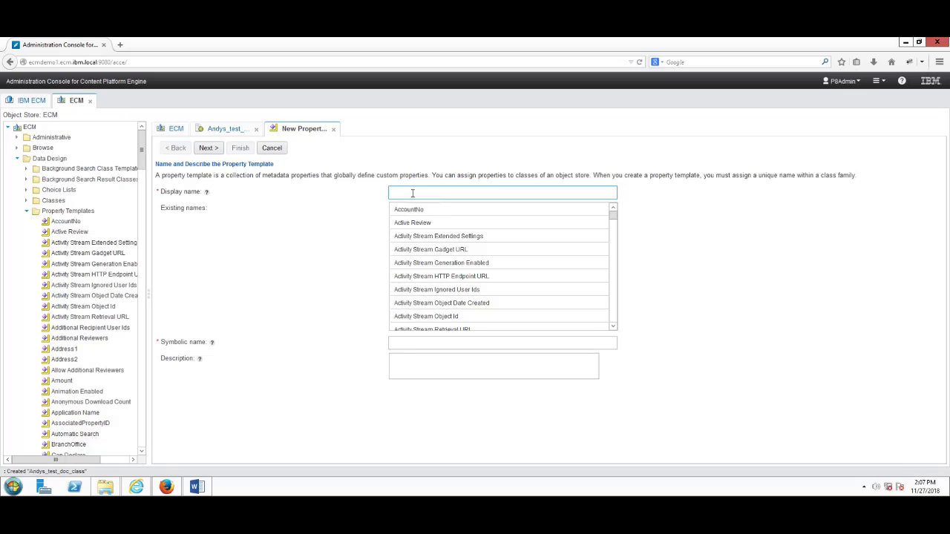
type("Bank Account")
left_click(435, 344)
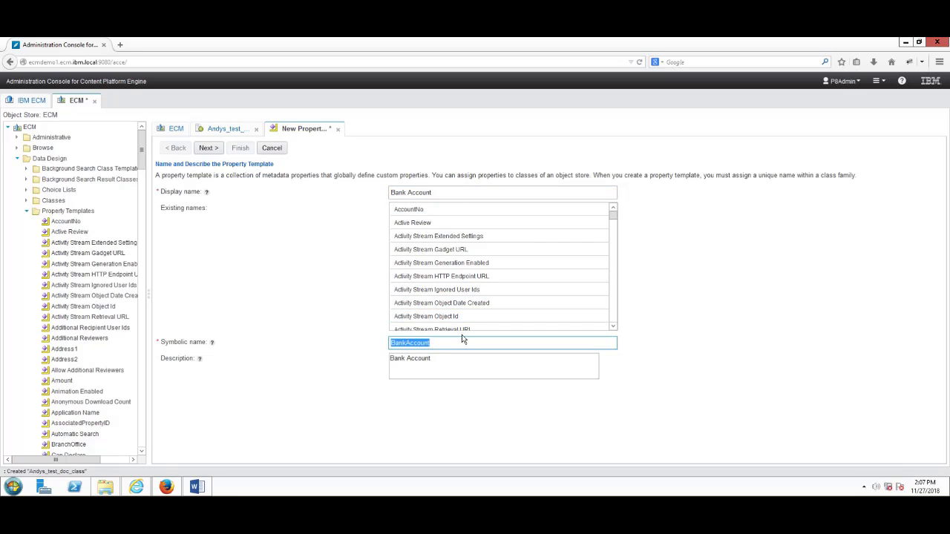
left_click(207, 151)
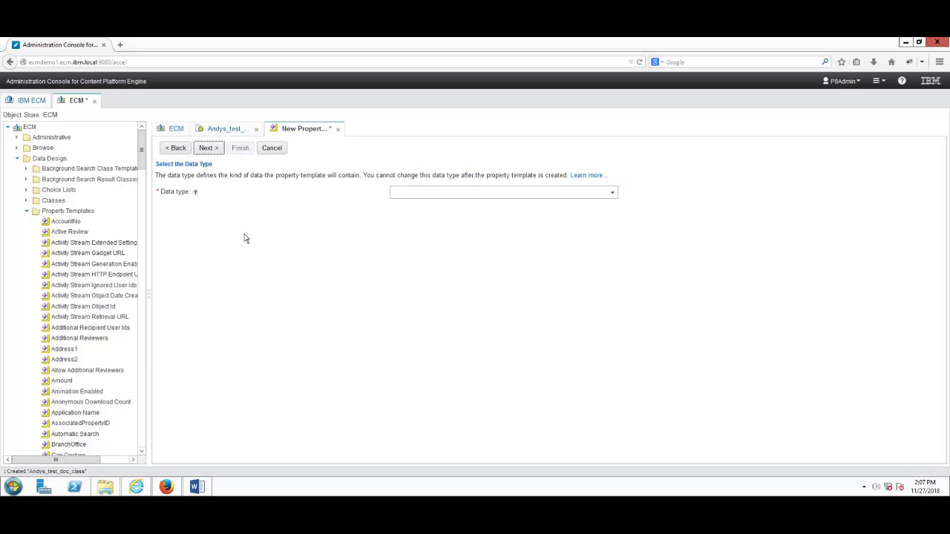
Give the property template the String data type and a single value, without a choice list or marking set, and create it.
left_click(610, 195)
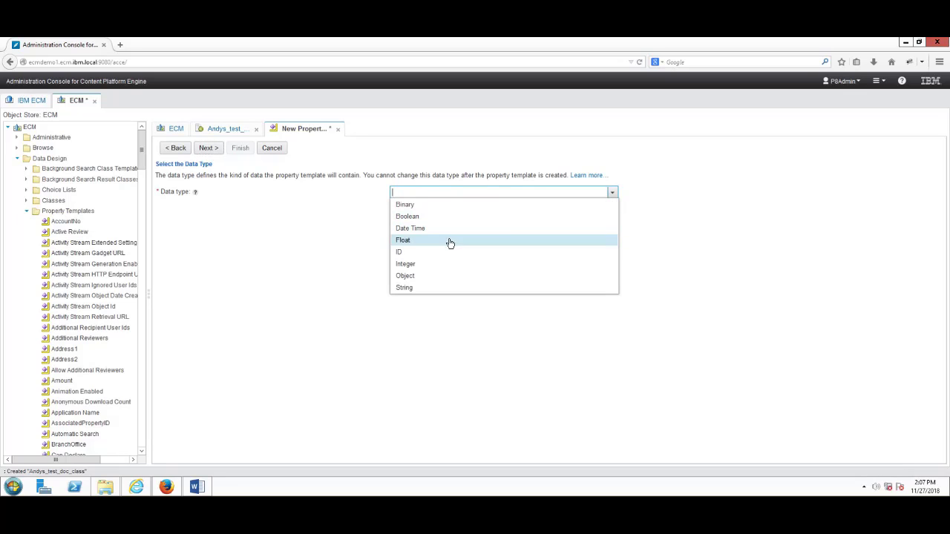
left_click(426, 287)
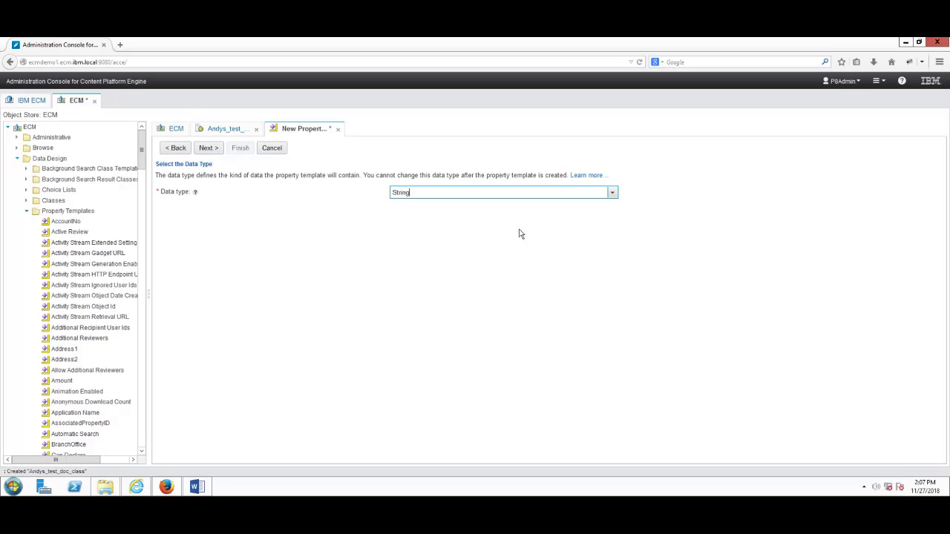
left_click(219, 151)
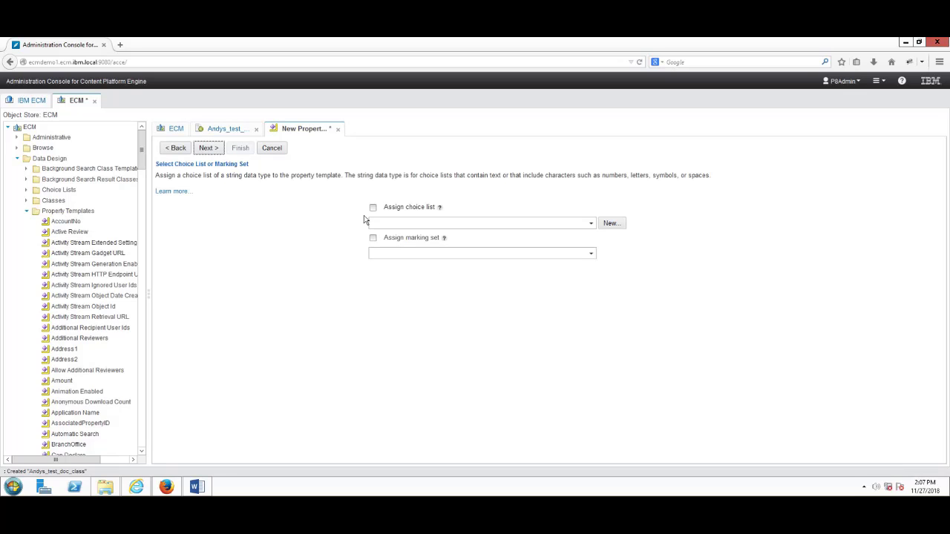
left_click(207, 149)
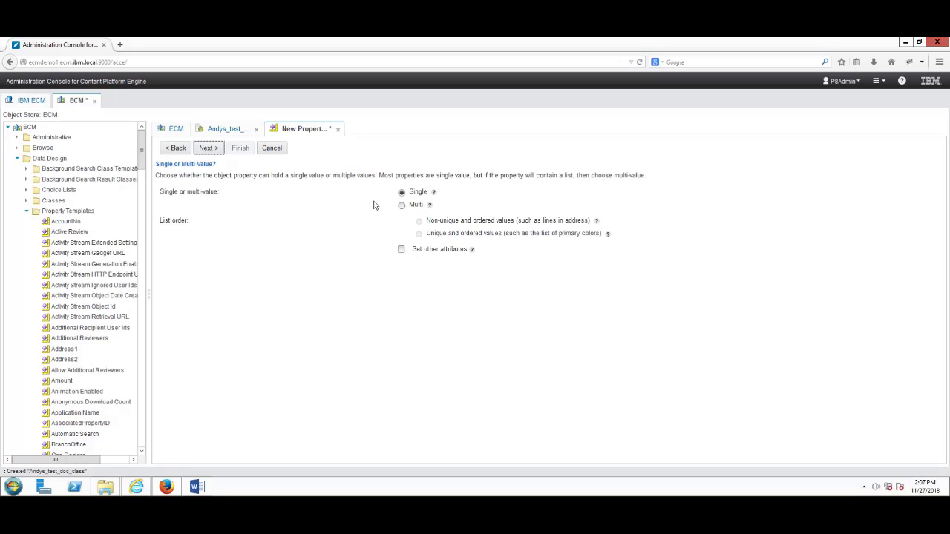
left_click(210, 149)
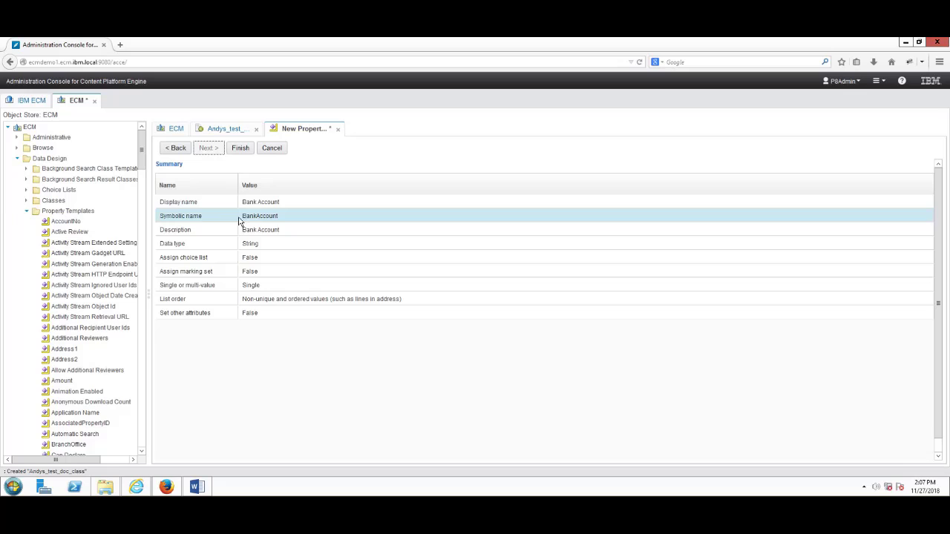
left_click(240, 149)
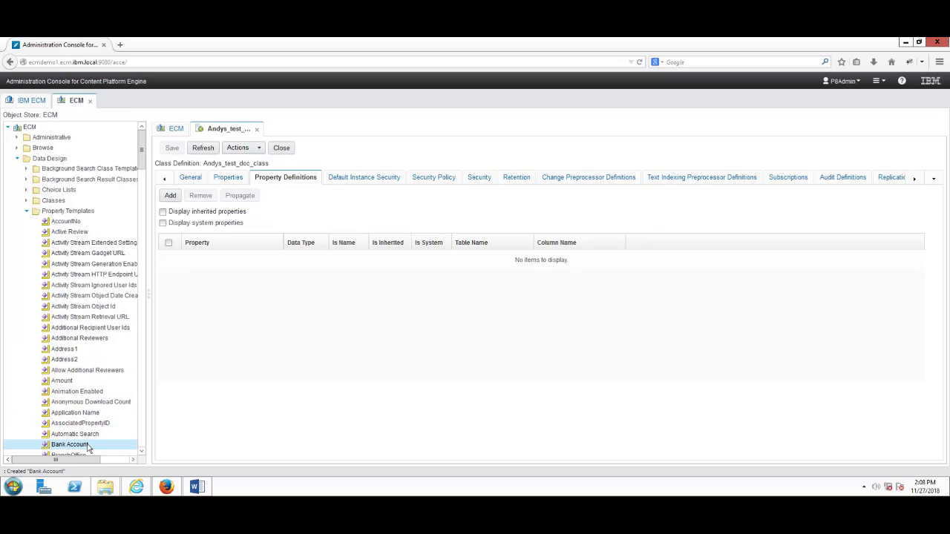
Go back to the Document subclasses and examine the general settings and the properties of Andys_test_doc_class.
left_click(26, 212)
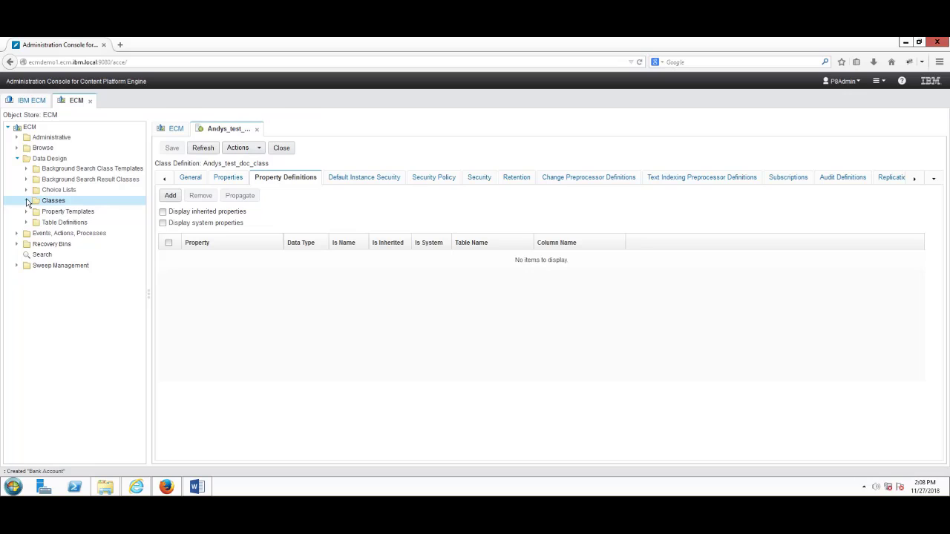
left_click(27, 201)
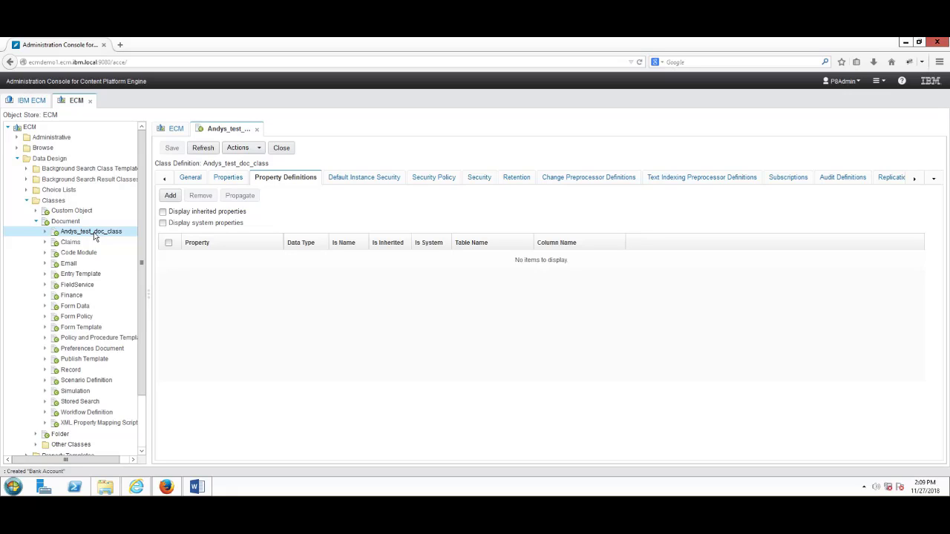
left_click(196, 181)
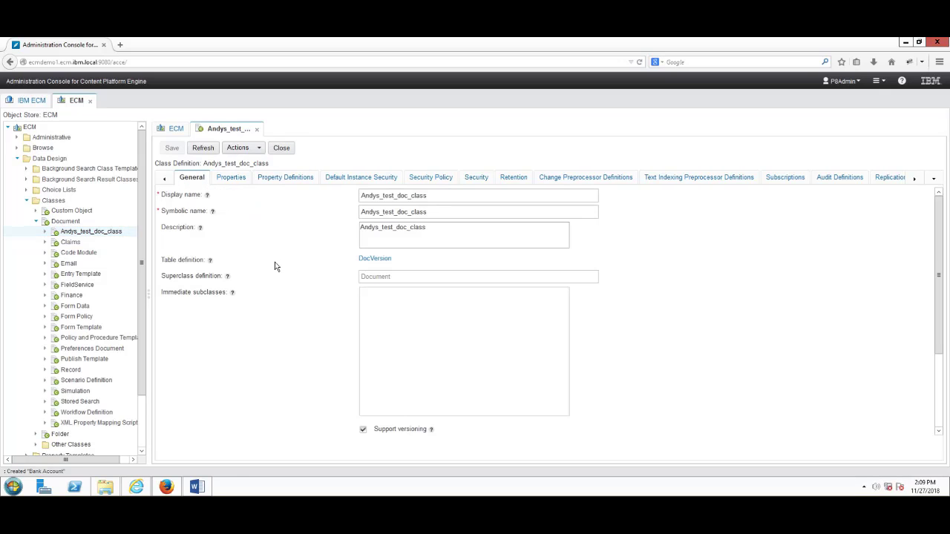
left_click(235, 181)
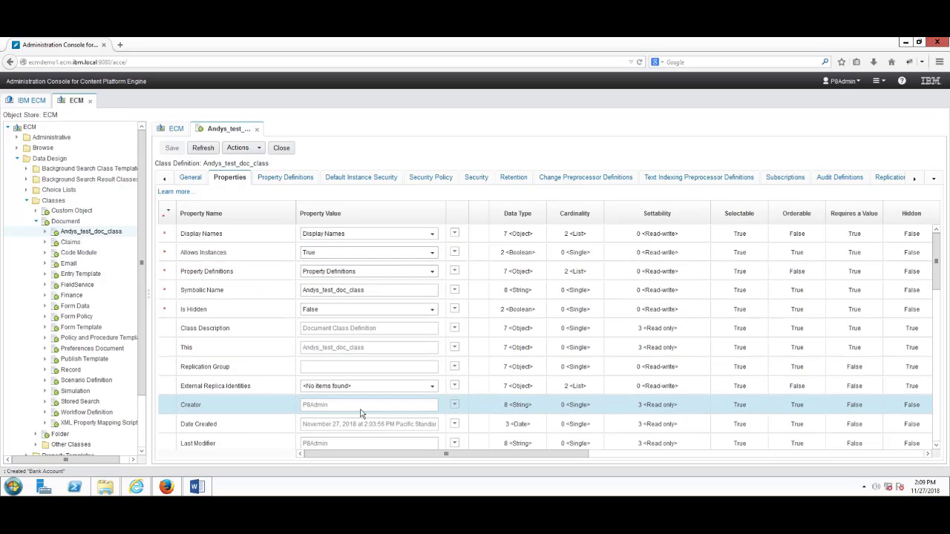
scroll(357, 411, "down", 3)
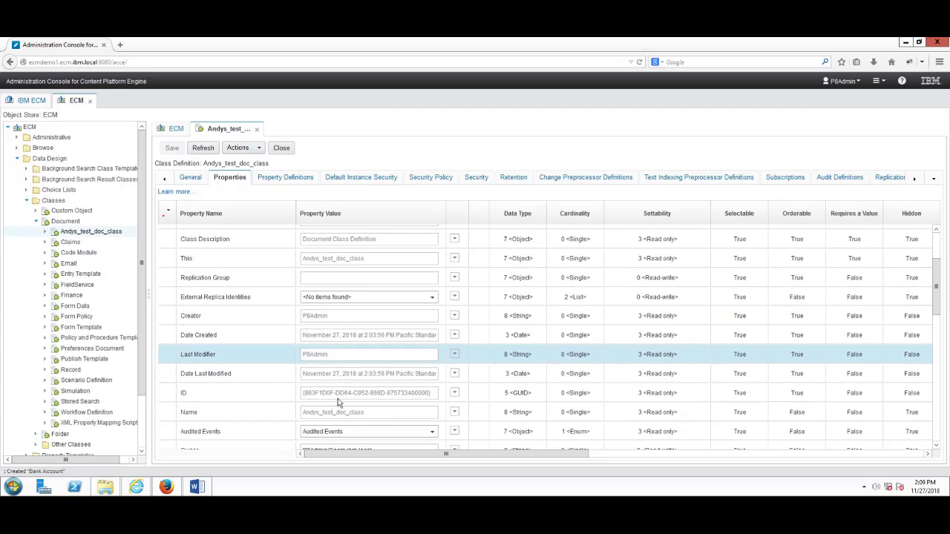
scroll(338, 398, "down", 2)
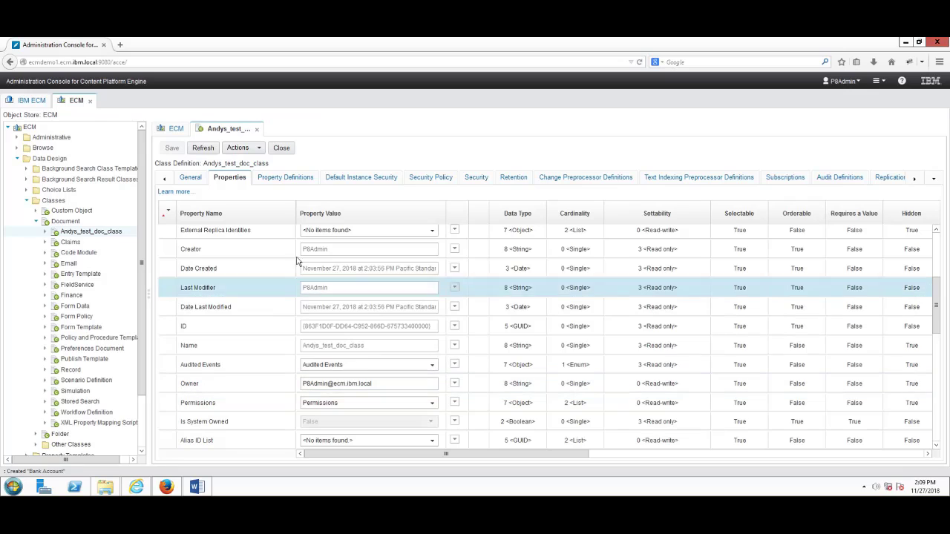
Examine the property definitions of Andys_test_doc_class, showing its system properties for review and hiding them again.
left_click(284, 179)
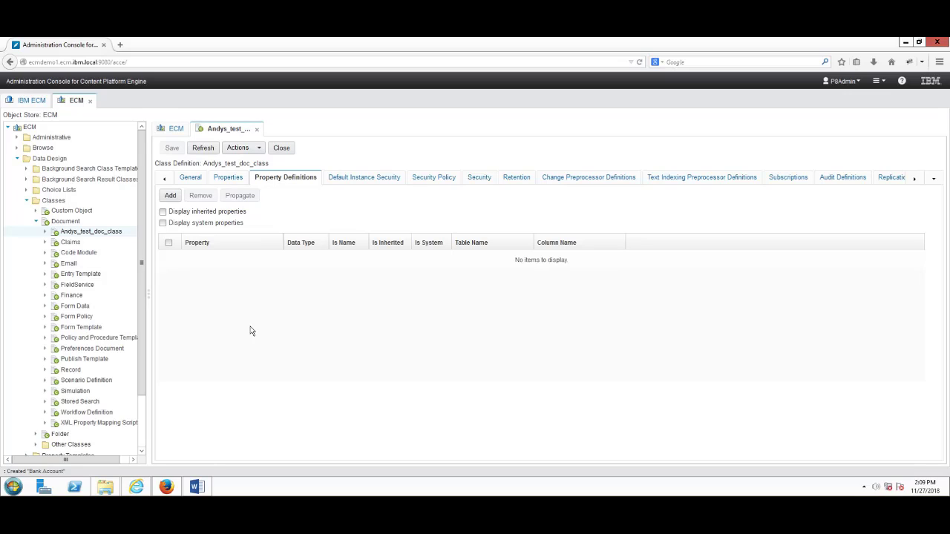
left_click(163, 224)
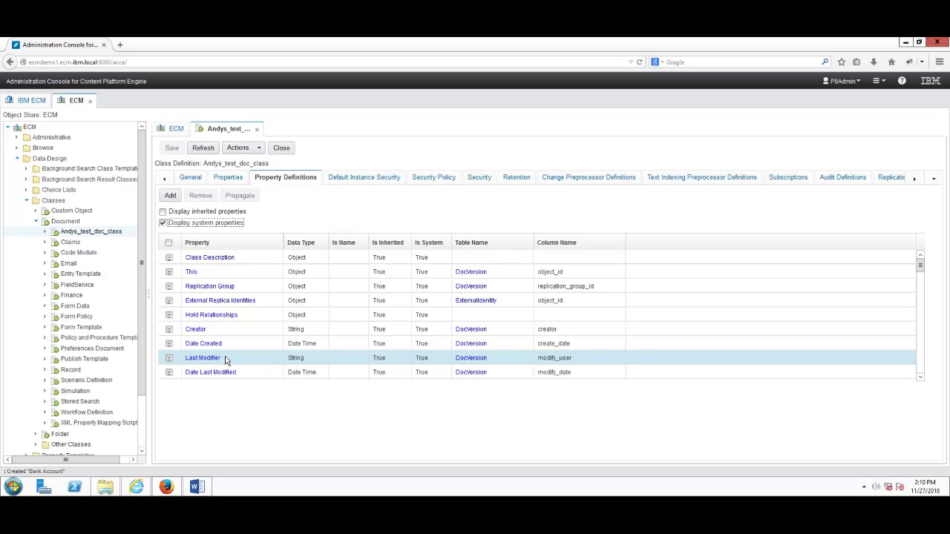
left_click(163, 223)
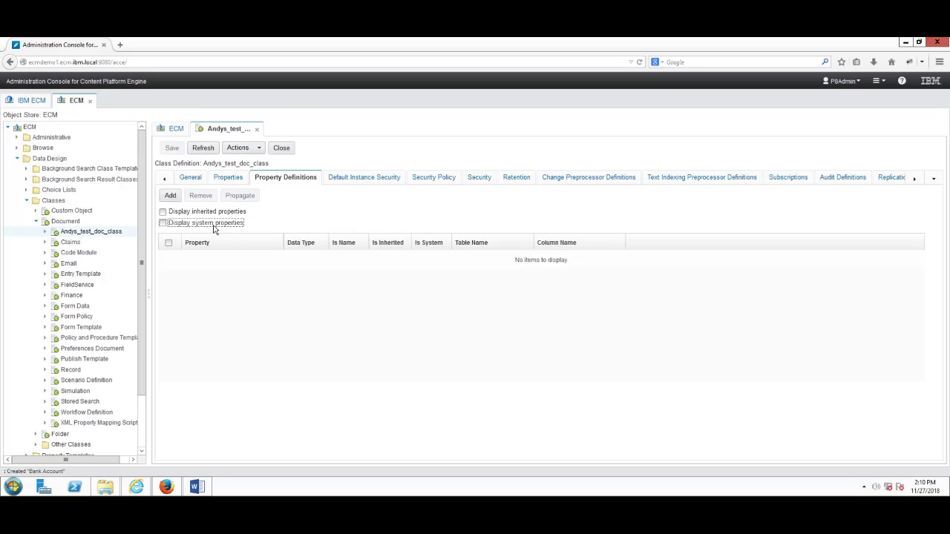
Add the Bank Account property to the property definitions of Andys_test_doc_class and save the class.
left_click(170, 197)
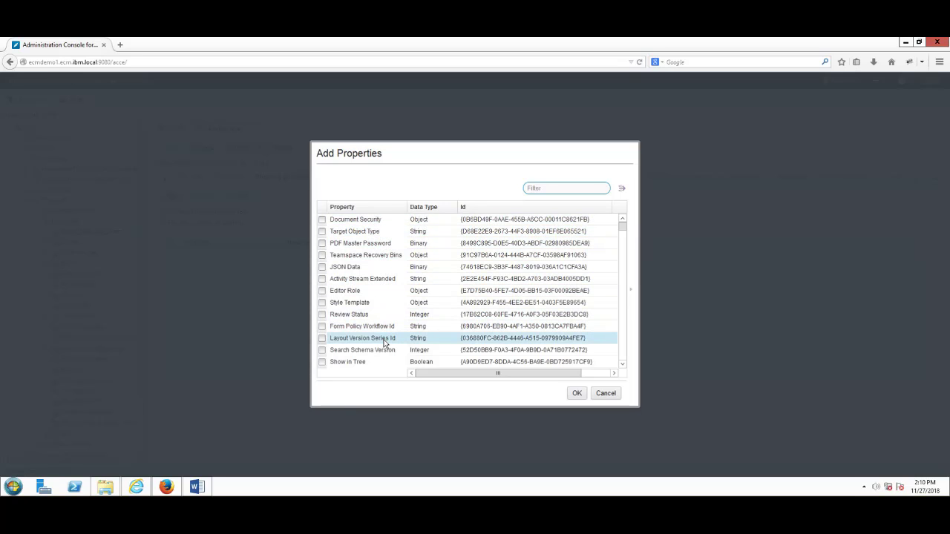
left_click(352, 211)
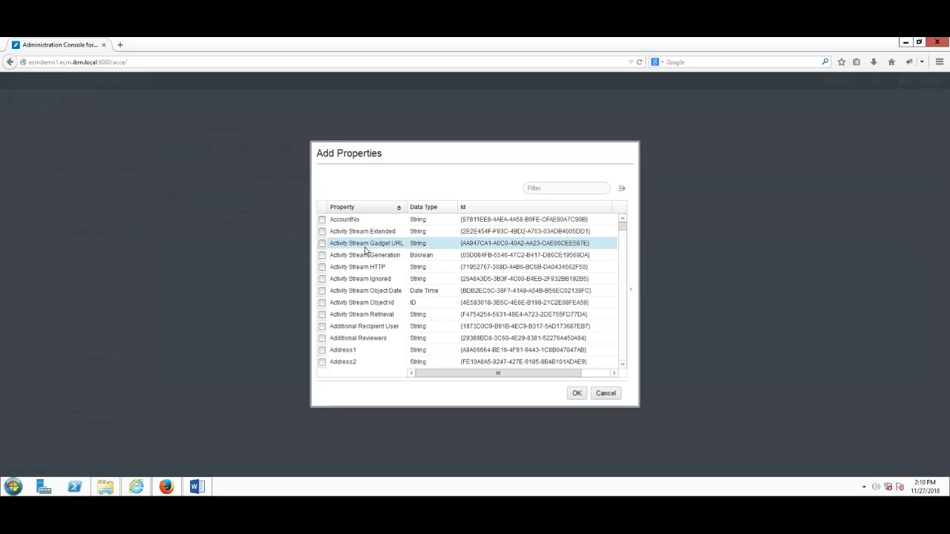
scroll(364, 260, "down", 3)
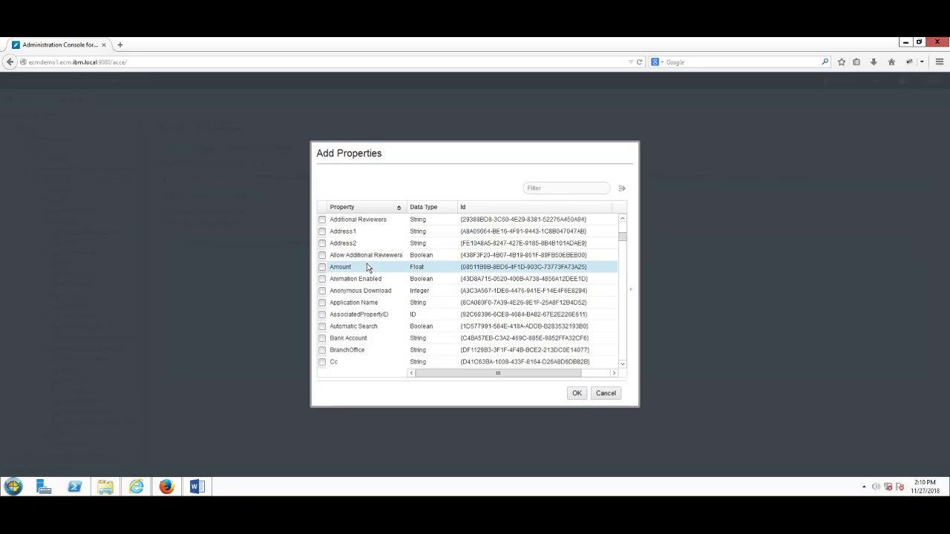
left_click(322, 340)
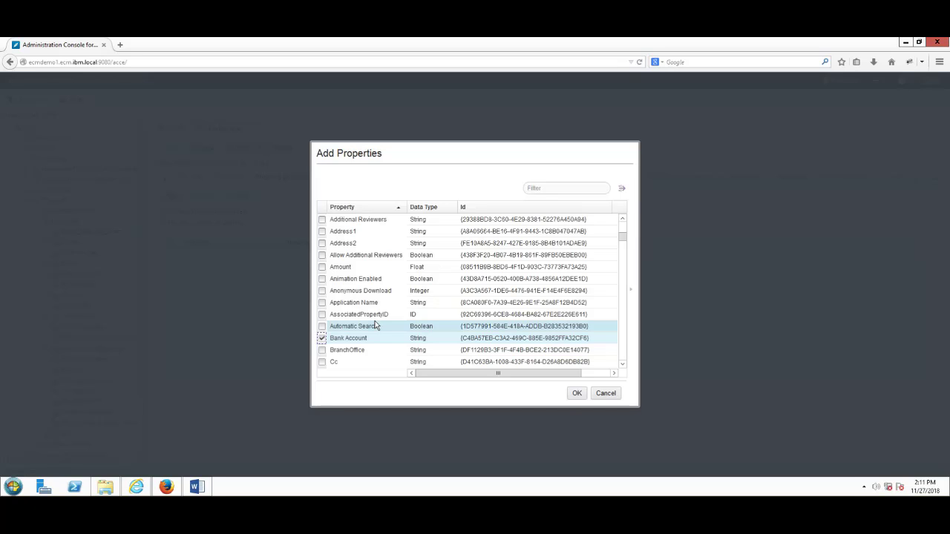
left_click(574, 393)
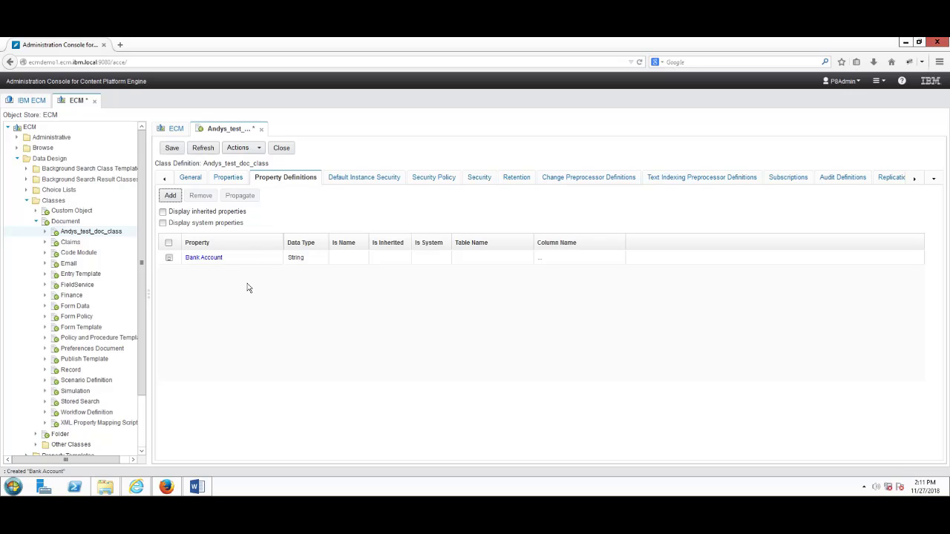
left_click(170, 151)
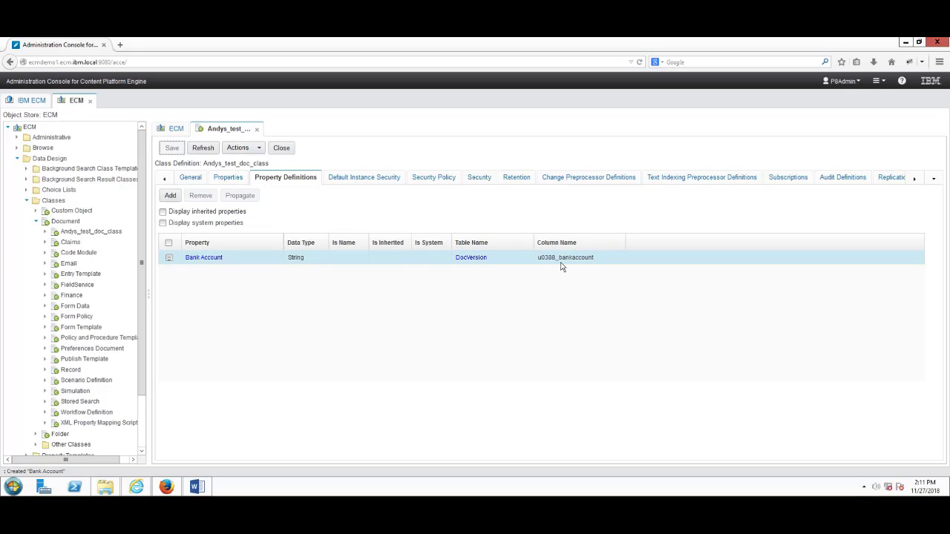
Review the table and column names of the class's system properties, and close the class definition.
left_click(163, 223)
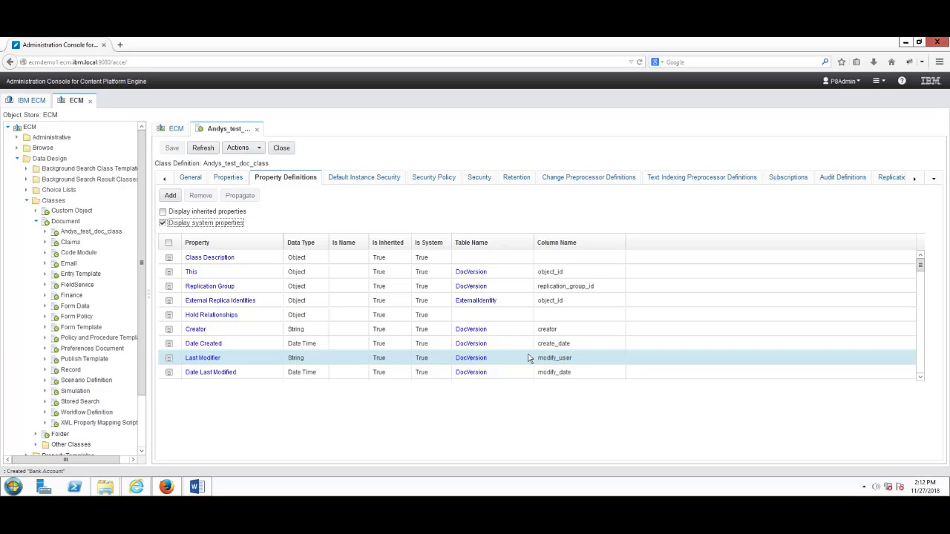
left_click(286, 149)
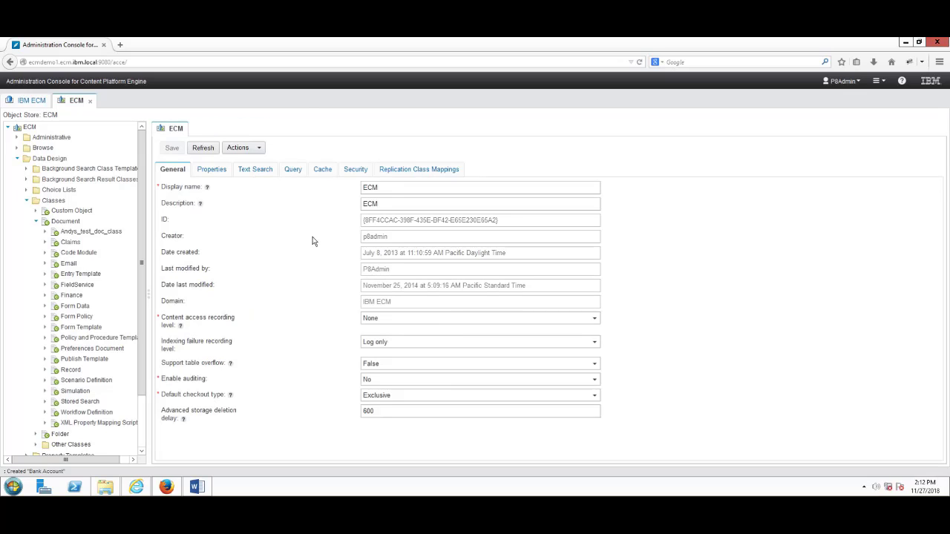